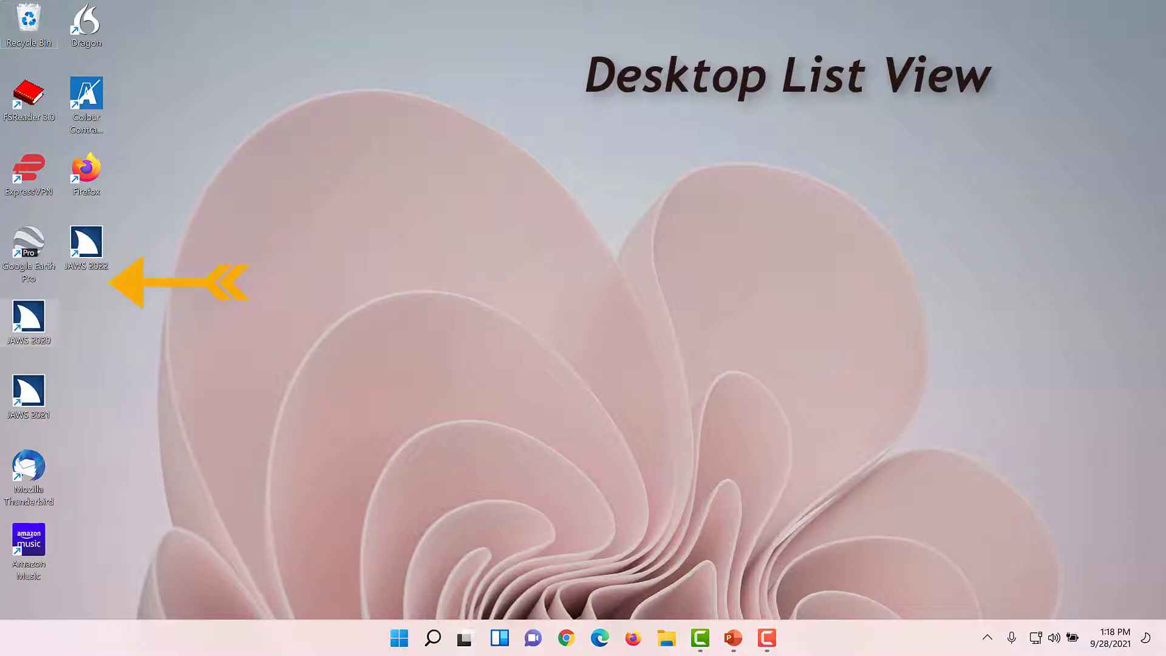
Step: Arrow through the desktop shortcuts JAWS 2020 and JAWS 2021 to JAWS 2022
key("Down")
key("Down")
key("Down")
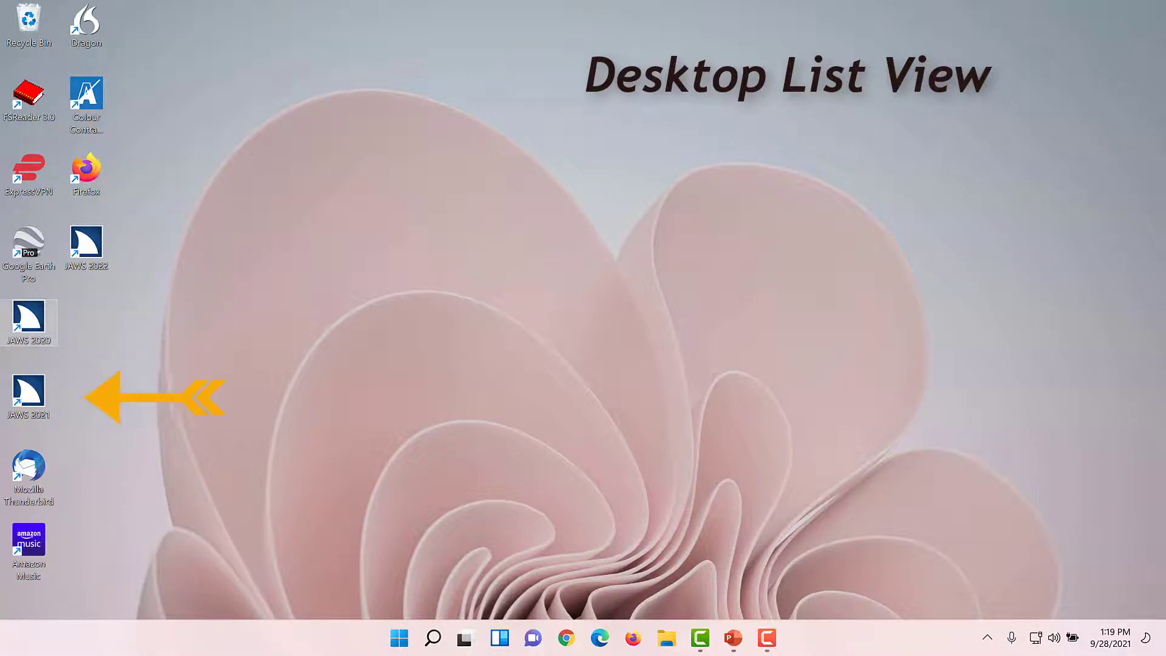
key("Down")
key("Right")
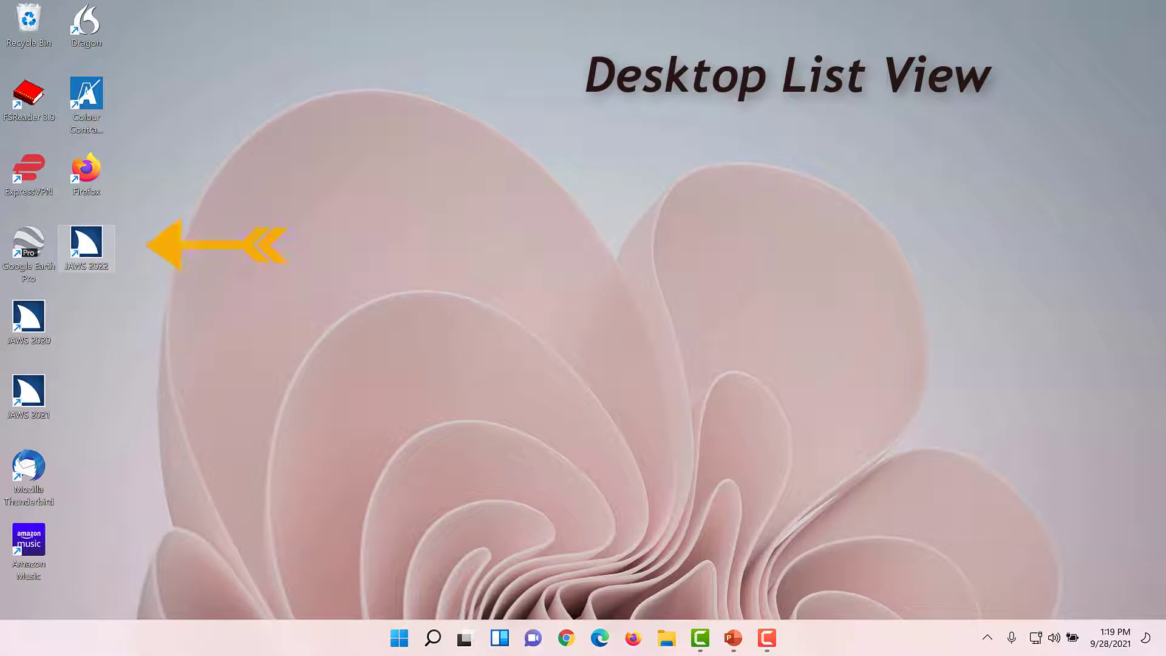